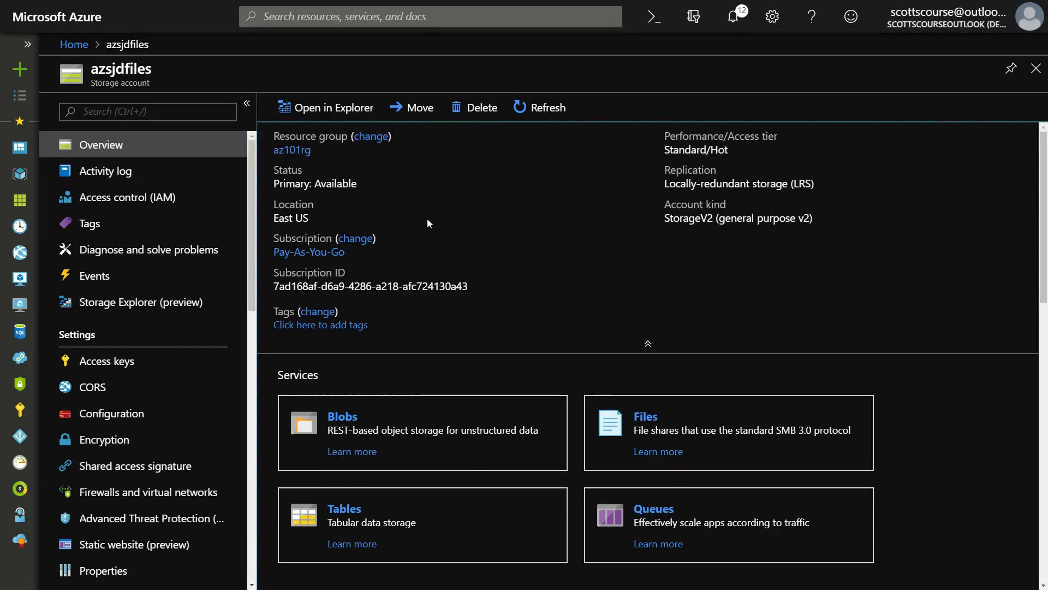
Step: Find Backup and Site Recovery (OMS) in the Marketplace with the search term "backup" and start creating it
left_click(82, 44)
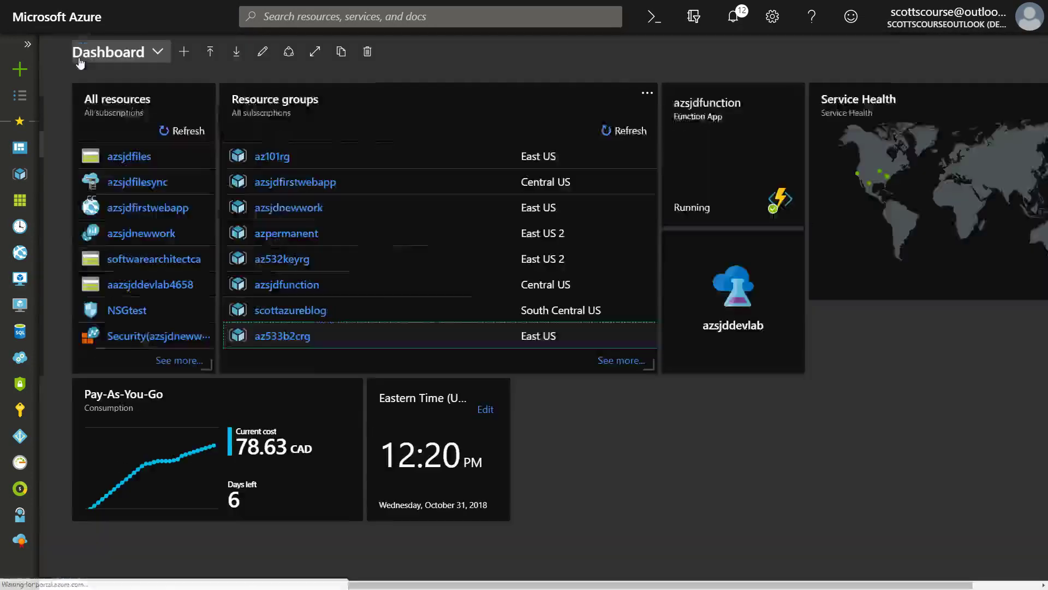
left_click(19, 70)
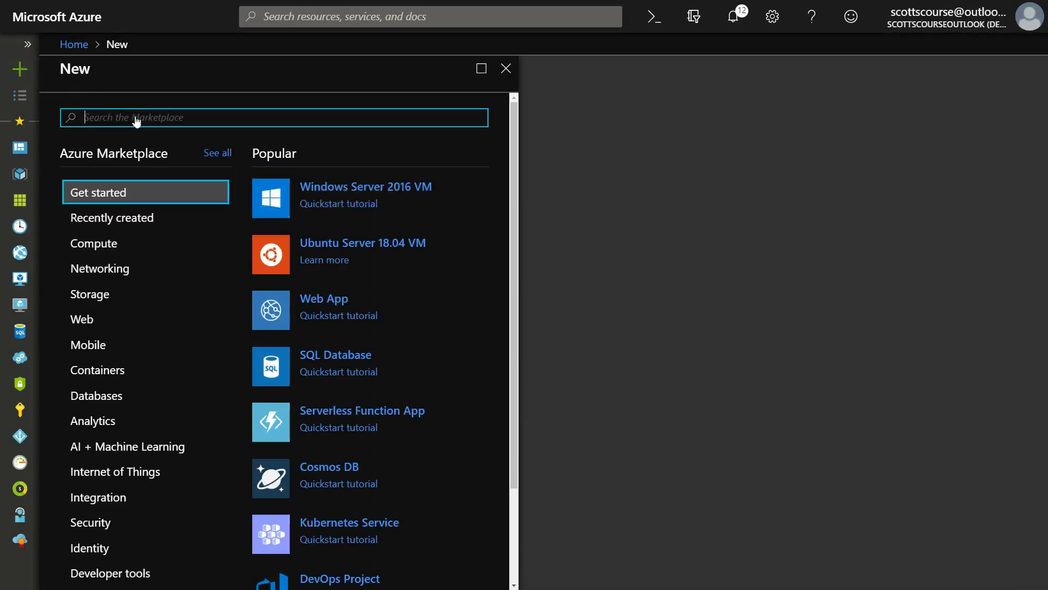
type("backup")
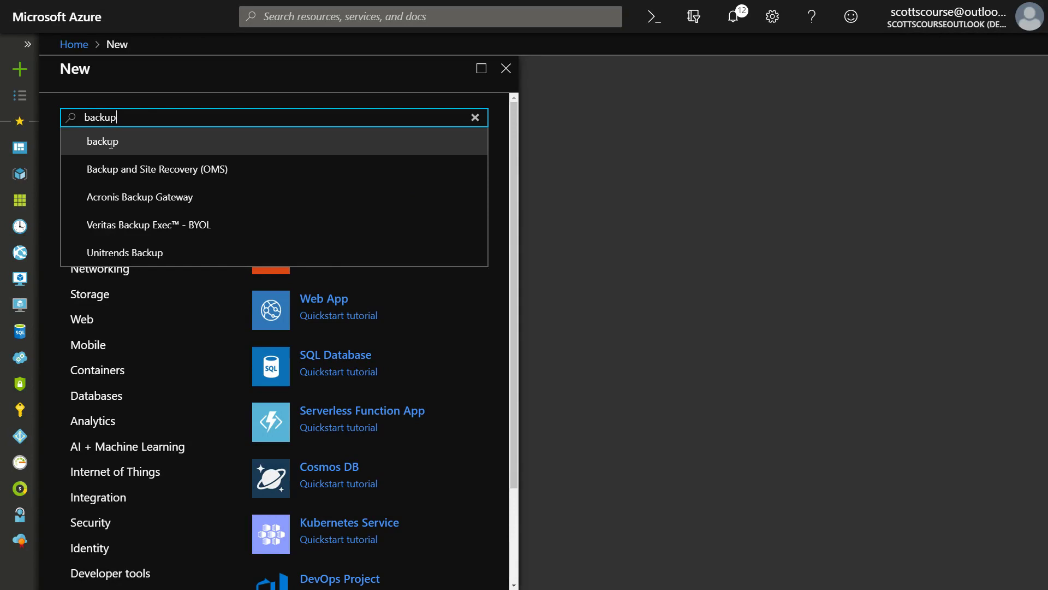
left_click(152, 164)
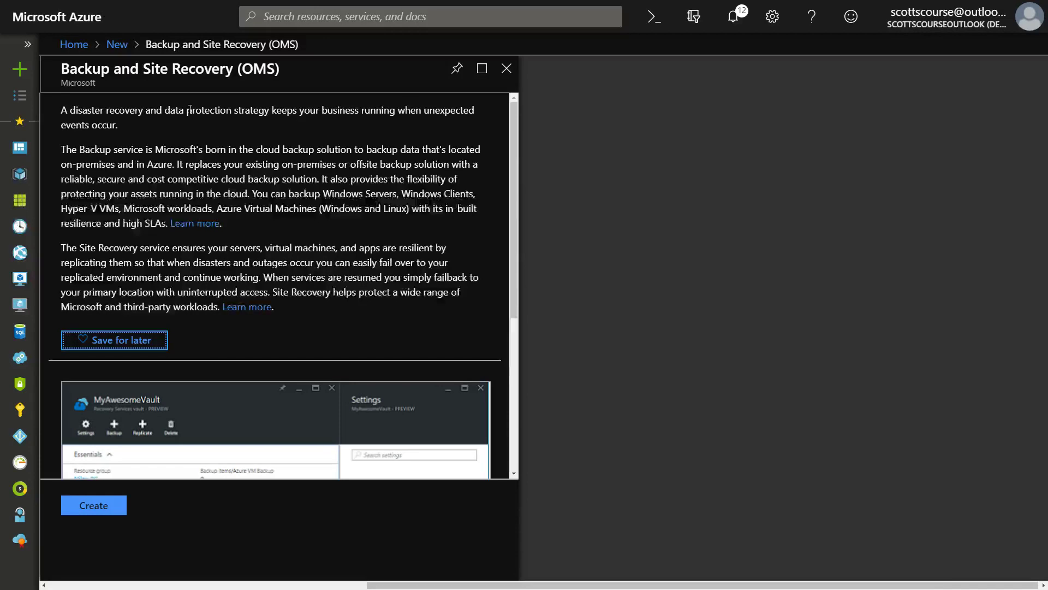
left_click(85, 510)
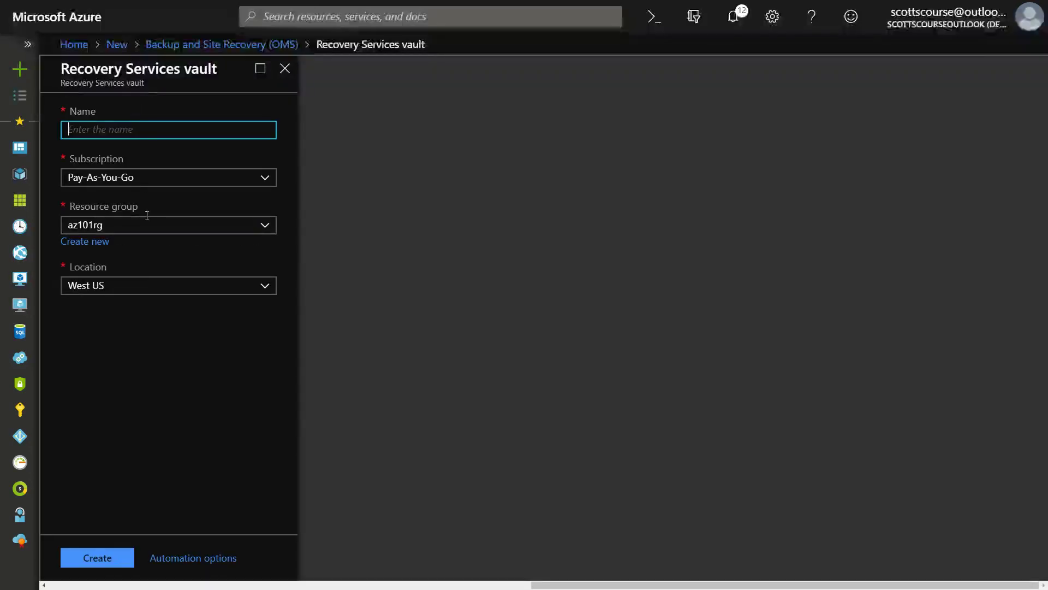
Step: Create a Recovery Services vault named azsjdnewrsv in resource group az101rg with the location East US
type("azsjd")
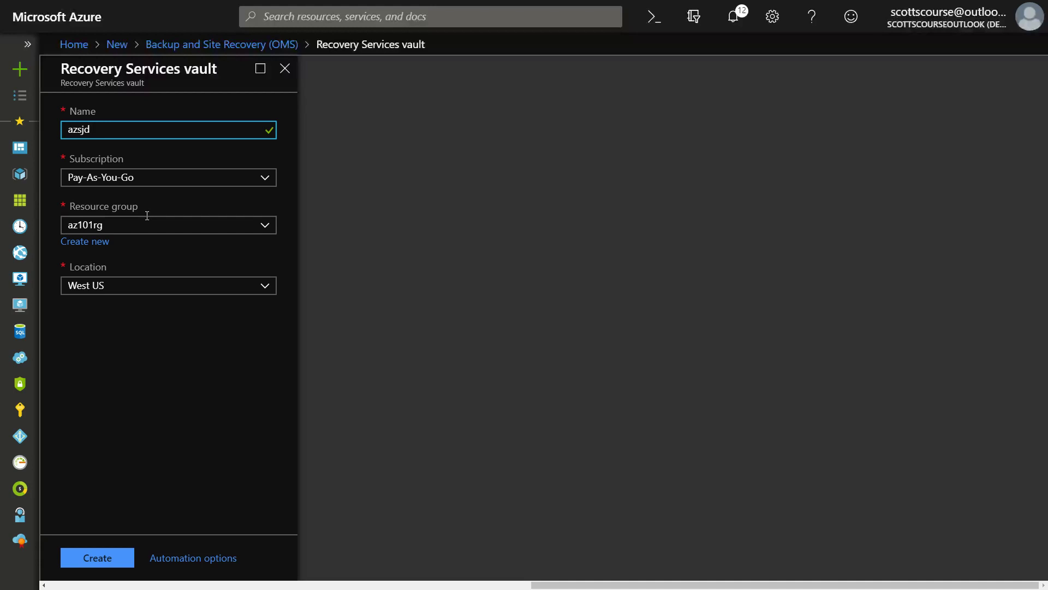
type("newrsv")
left_click(268, 289)
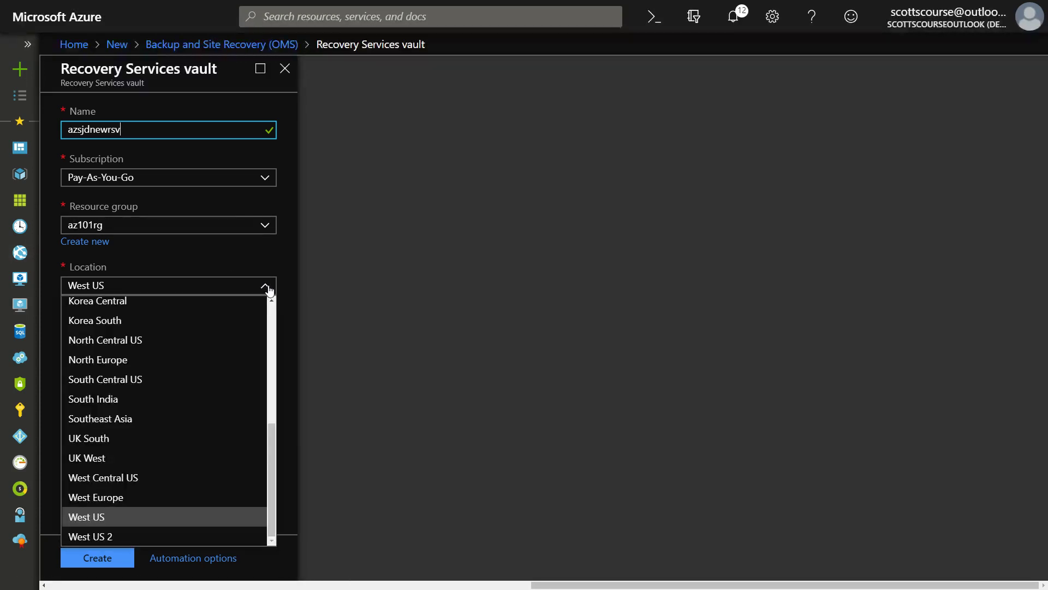
scroll(274, 314, "up", 5)
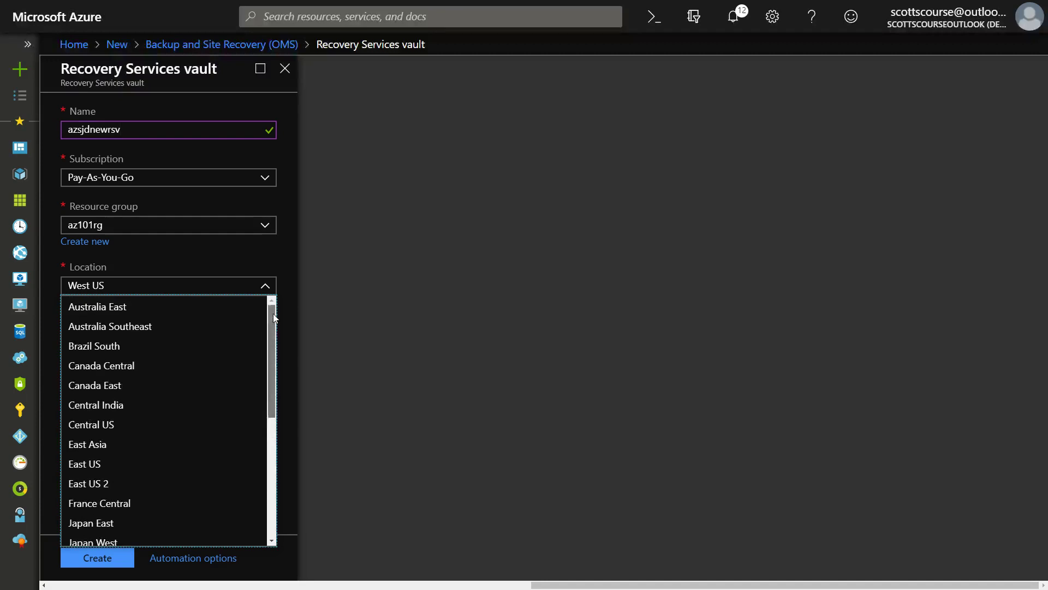
left_click_drag(273, 314, 273, 334)
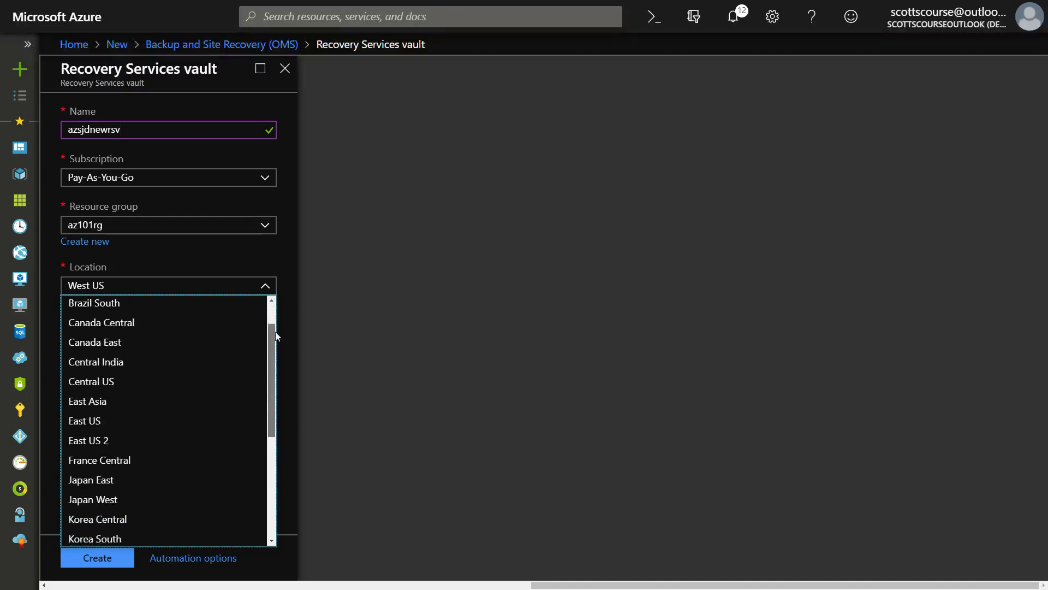
left_click(102, 421)
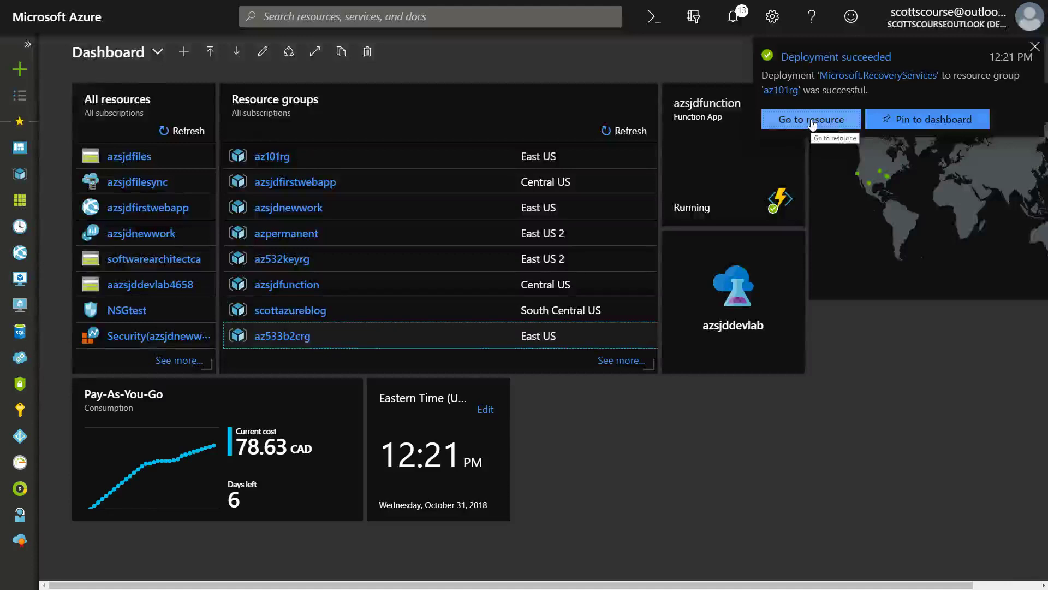
Step: Open the newly deployed Recovery Services vault's overview and dismiss the deployment notification
left_click(811, 121)
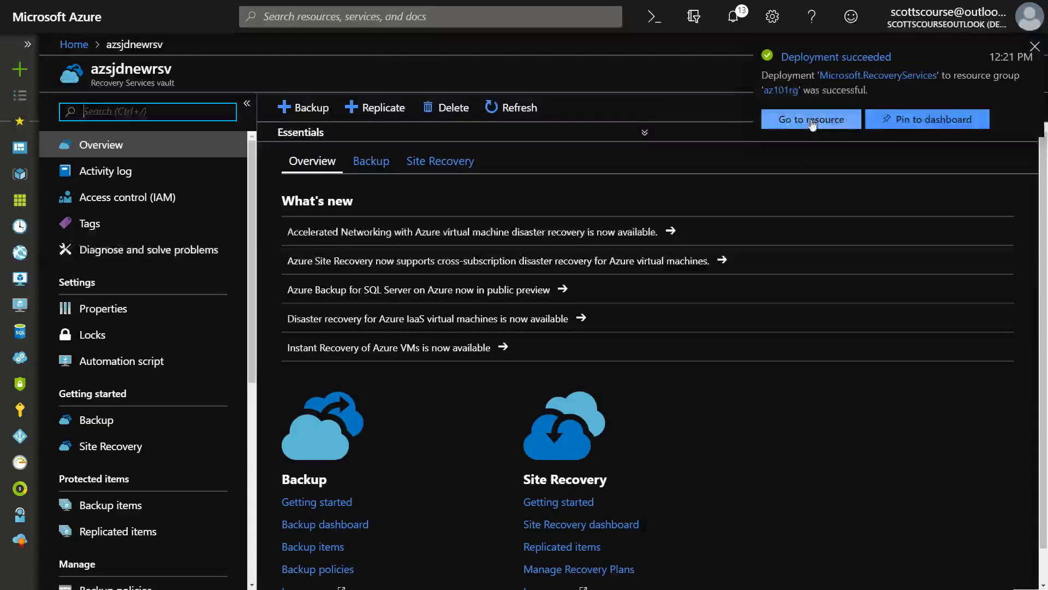
left_click(1035, 46)
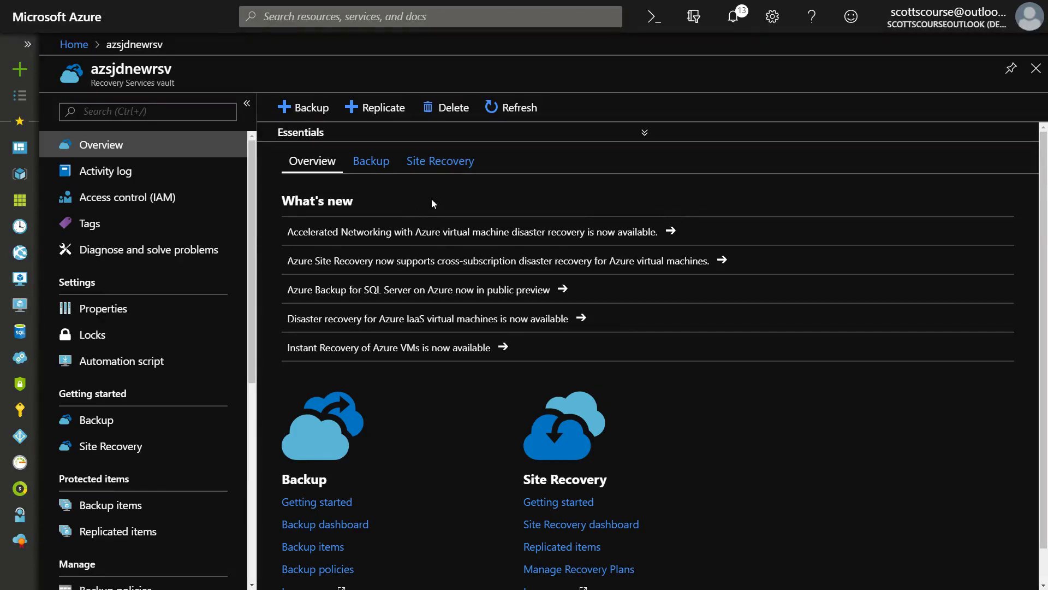
scroll(445, 353, "down", 1)
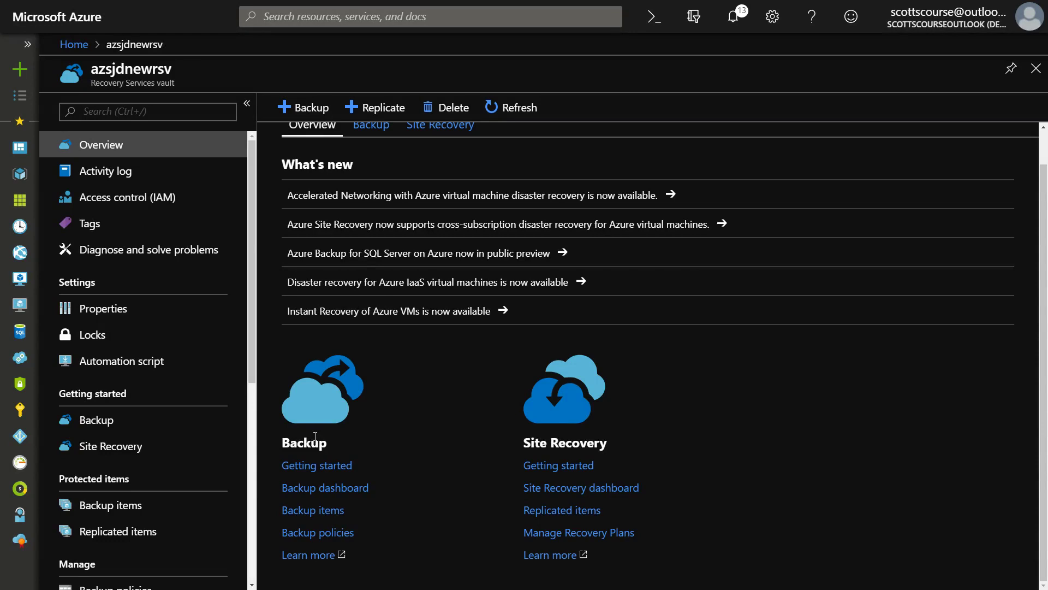
Step: Set the vault's backup goal to an Azure workload of type Azure FileShare (Preview) and start configuring the backup
left_click(306, 109)
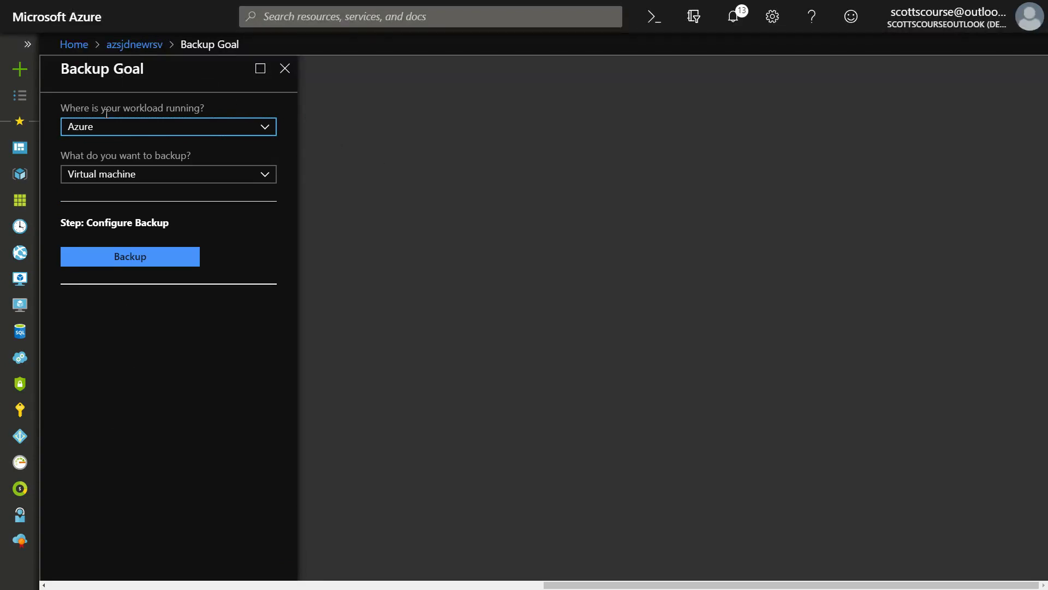
left_click(265, 128)
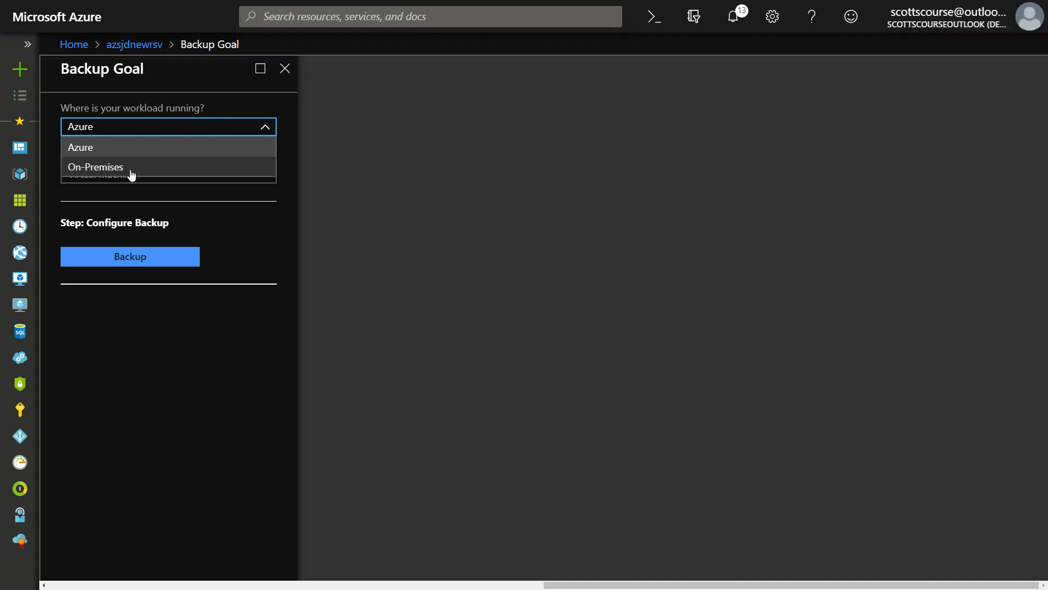
left_click(98, 151)
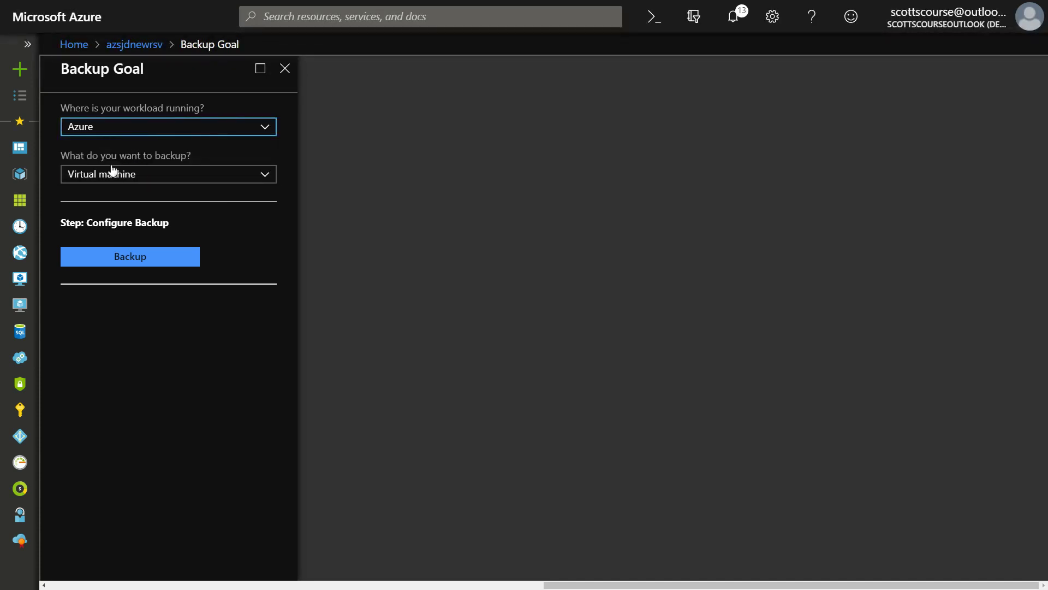
left_click(266, 178)
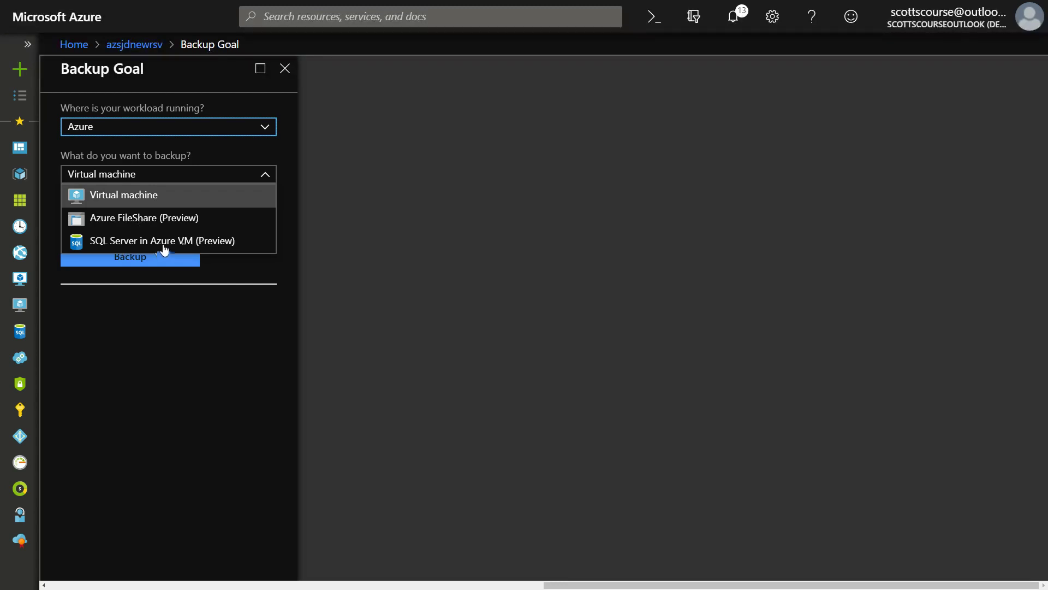
left_click(130, 224)
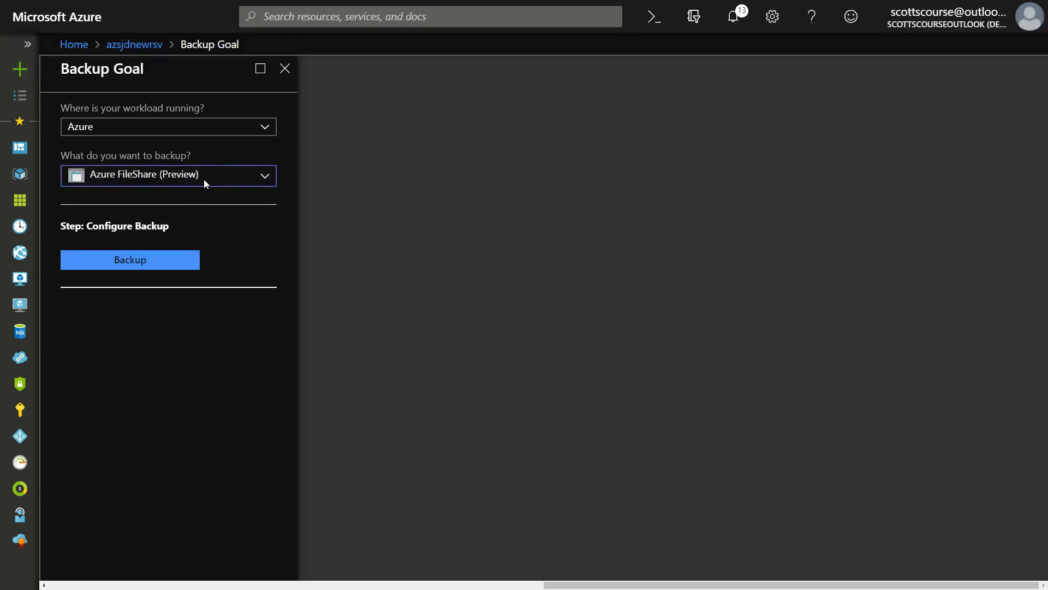
left_click(123, 267)
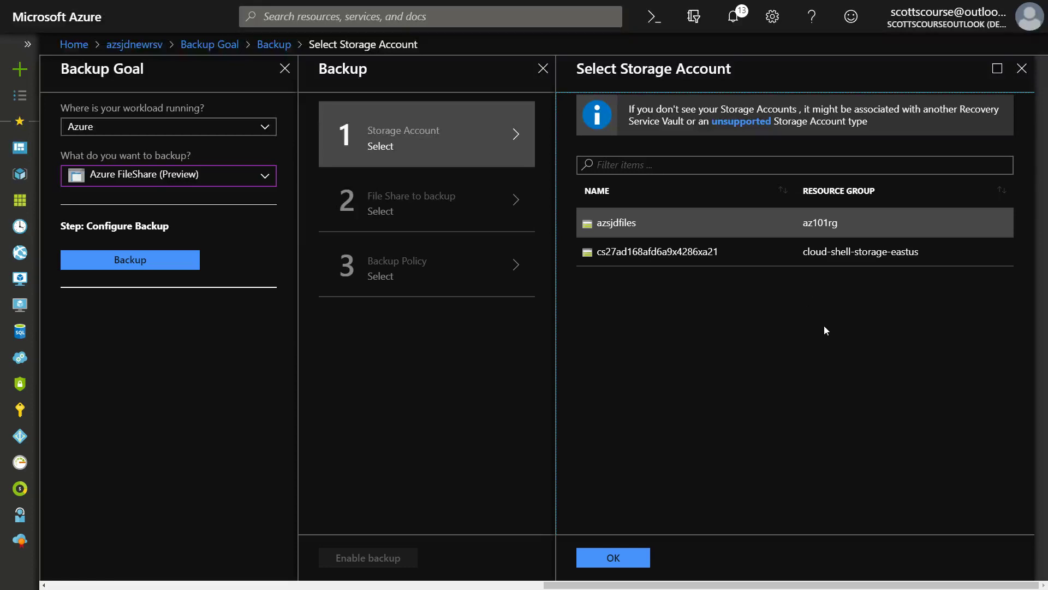
Step: Choose the azsjdfiles storage account and its tempfiles file share as the items to back up
left_click(625, 219)
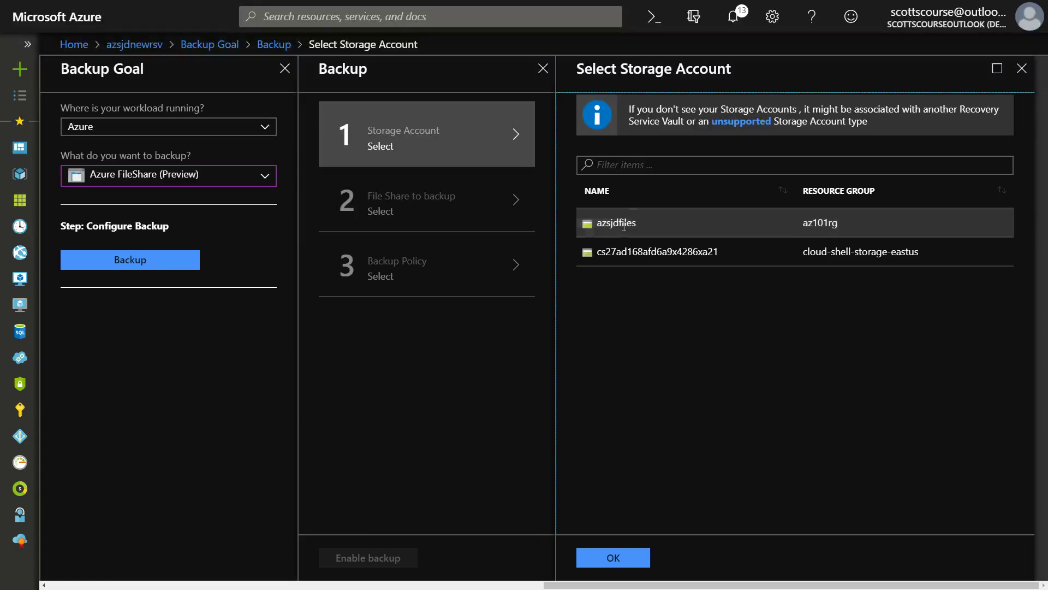
left_click(819, 225)
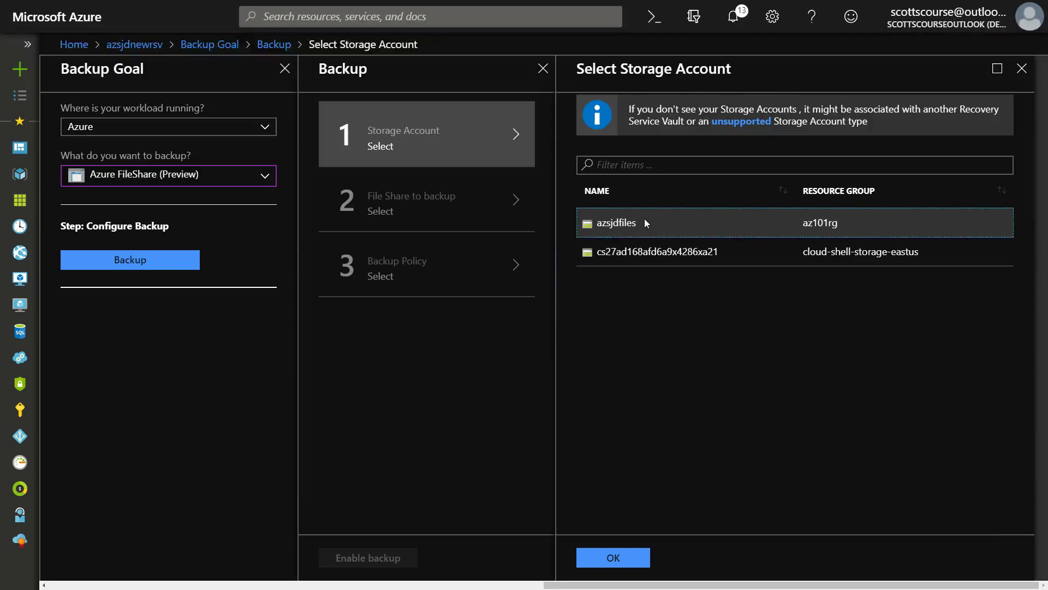
left_click(628, 555)
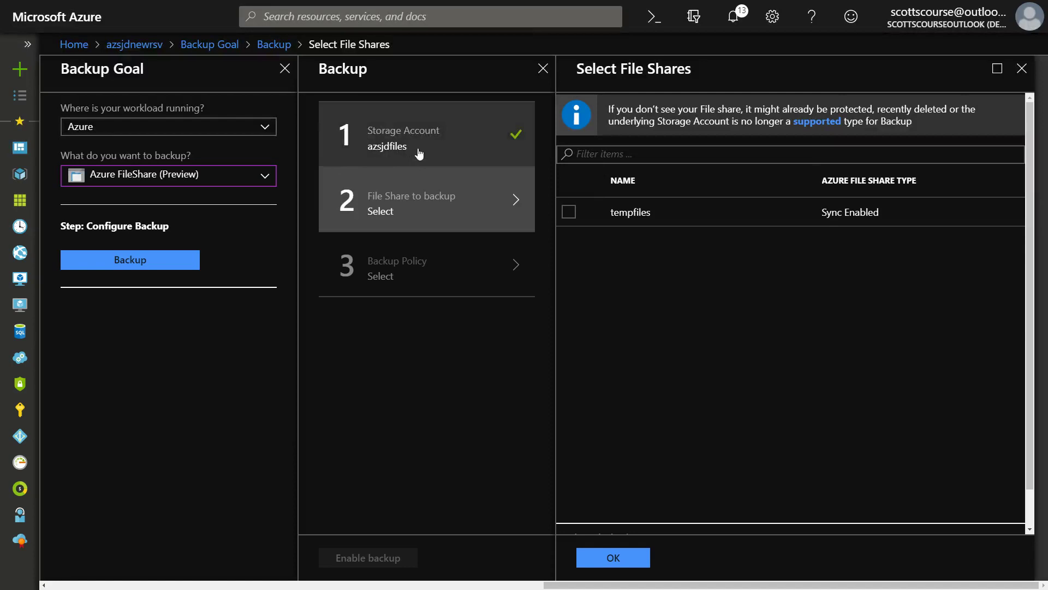
left_click(462, 224)
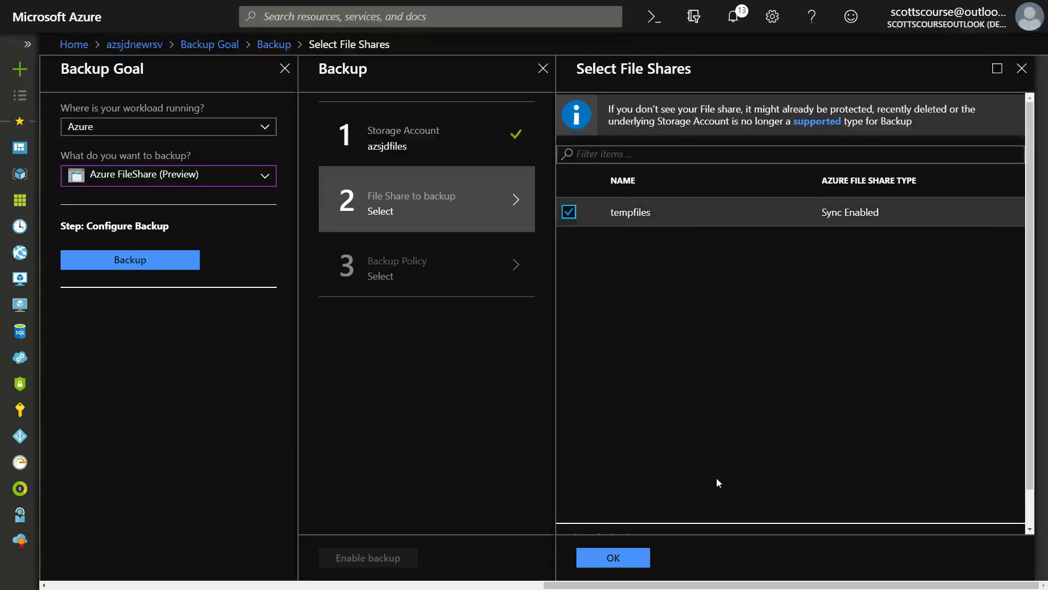
left_click(613, 558)
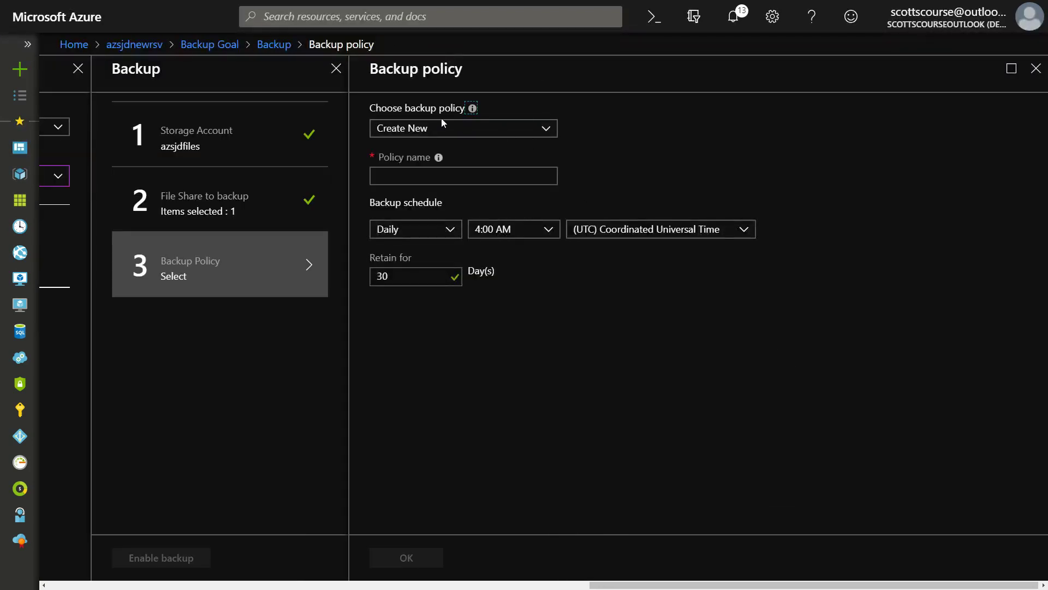
Step: Name the new backup policy aznewpolicy, keeping the Create New option
left_click(546, 130)
left_click(546, 129)
left_click(462, 173)
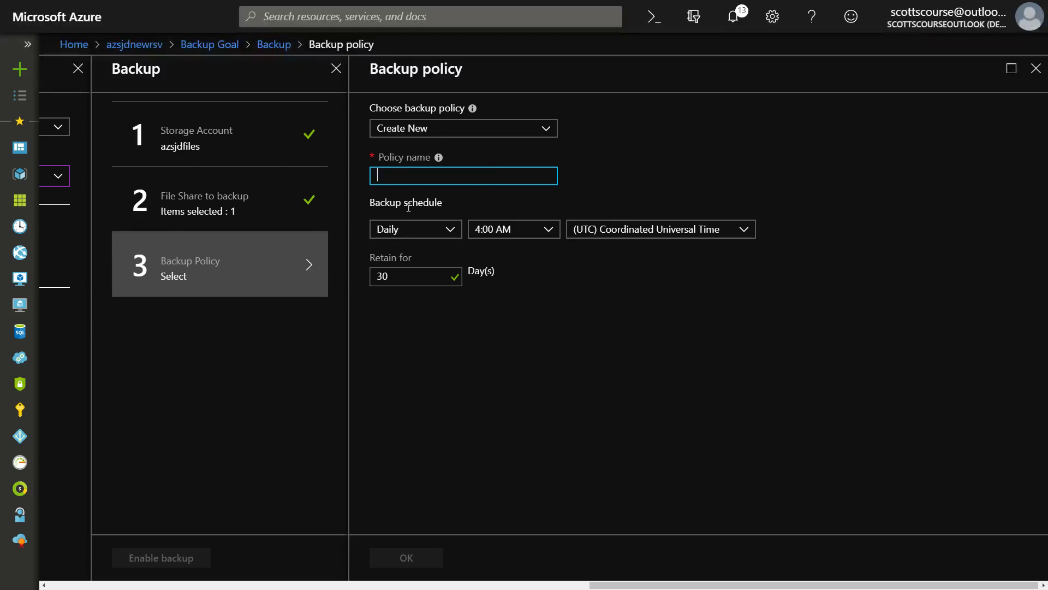
left_click(454, 230)
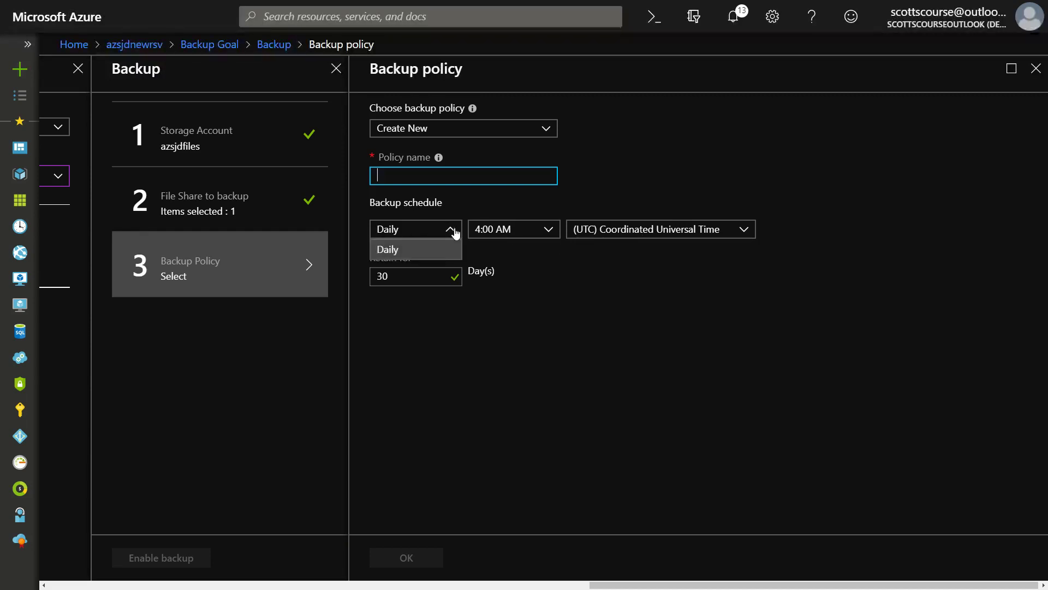
left_click(456, 232)
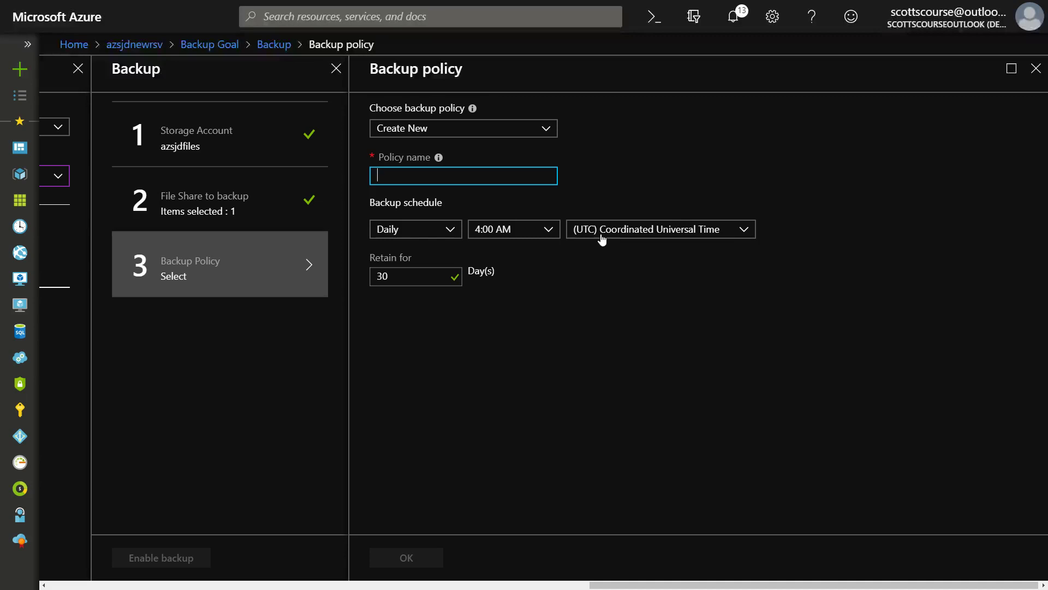
type("aznewpolicy")
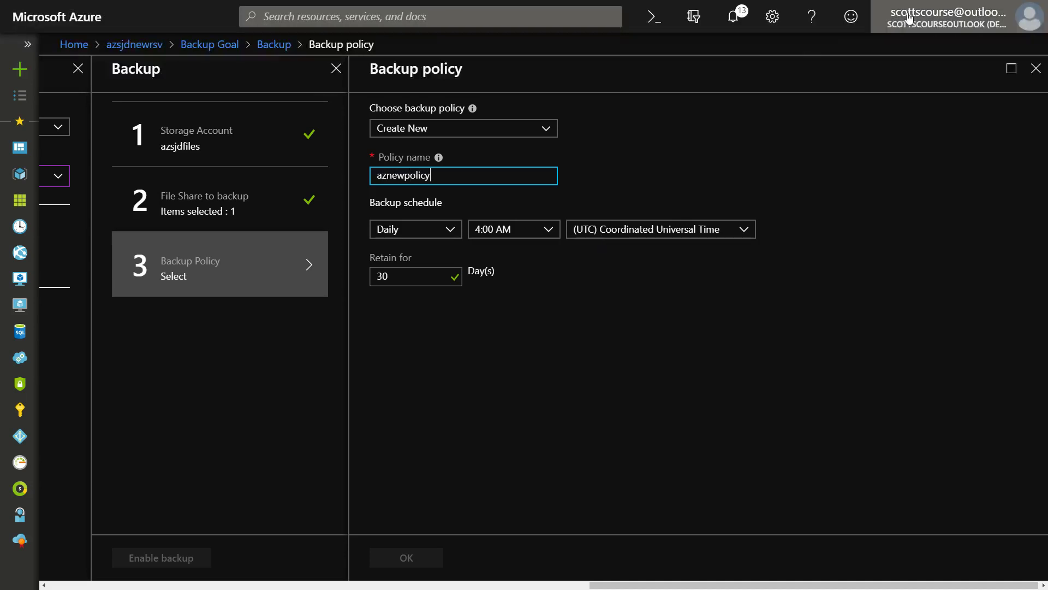
Step: Examine the policy's available backup frequencies, start times and time zones, and its retention period, without changing them
left_click(454, 232)
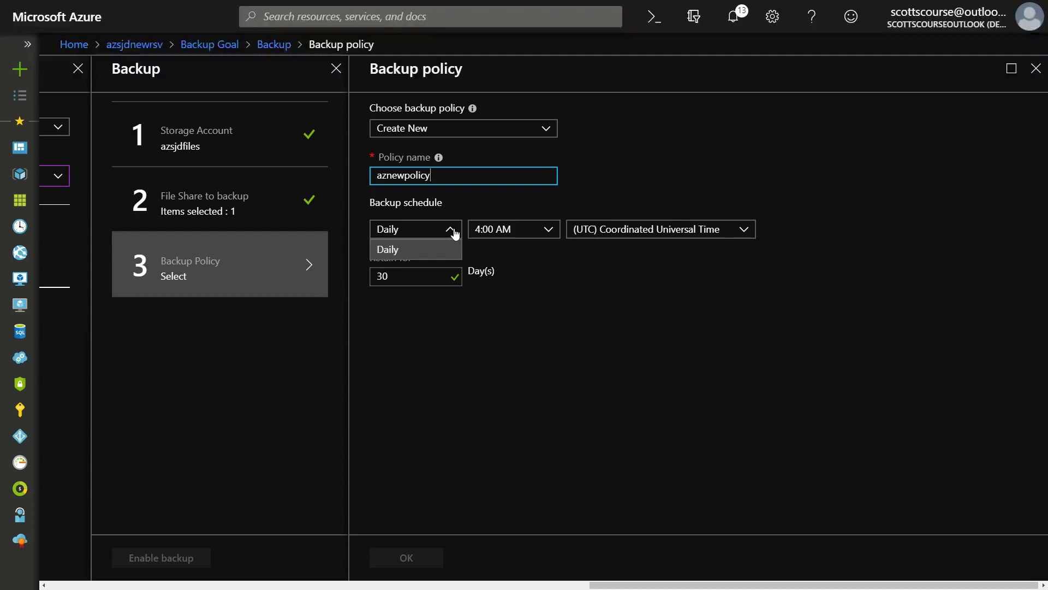
left_click(454, 231)
left_click(452, 232)
left_click(449, 232)
left_click(555, 229)
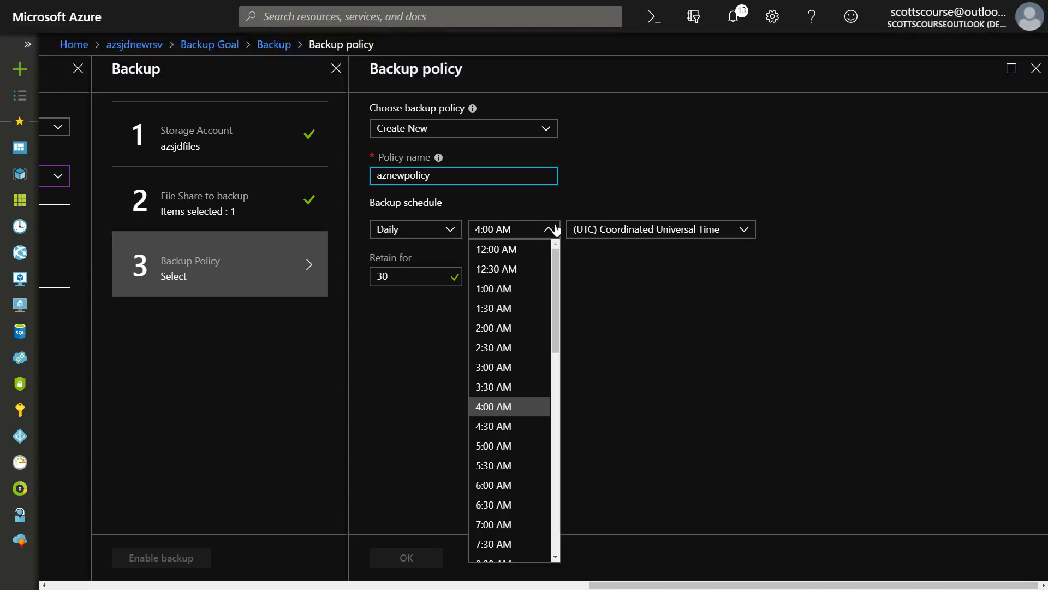
left_click(554, 229)
left_click(747, 229)
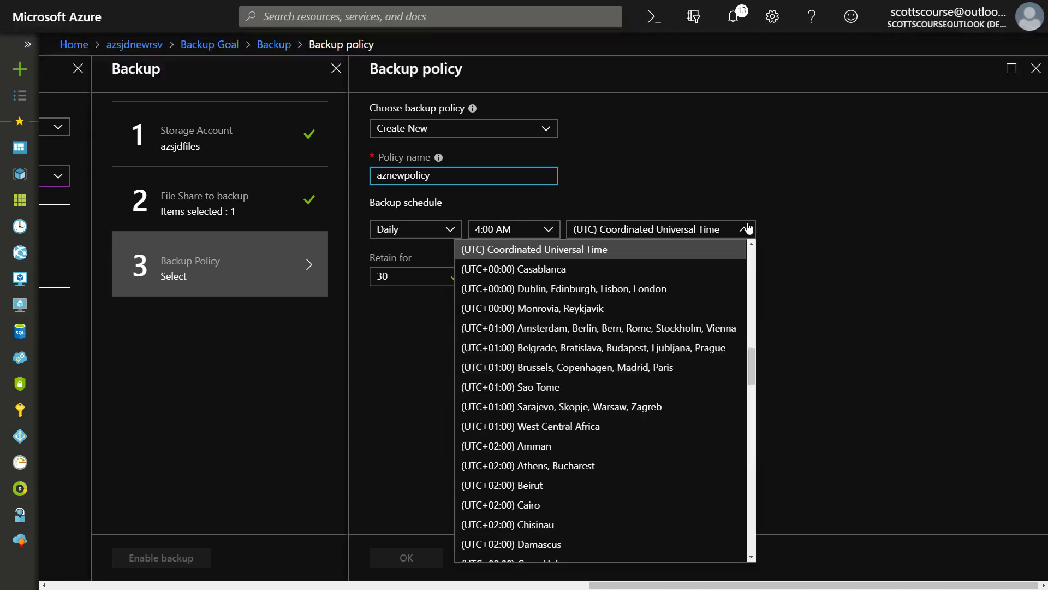
left_click(748, 229)
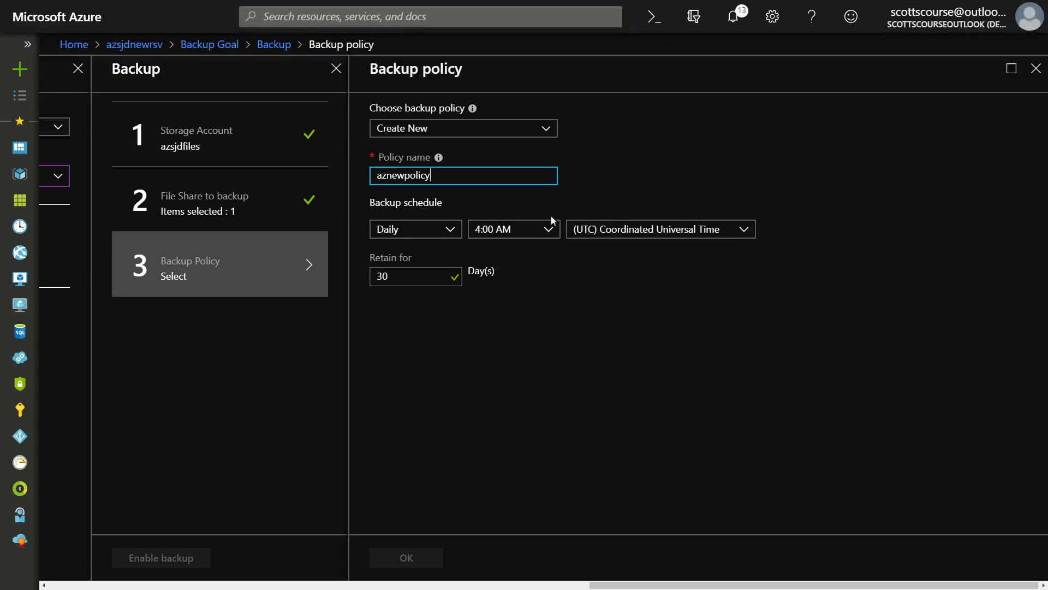
double_click(422, 275)
left_click(481, 312)
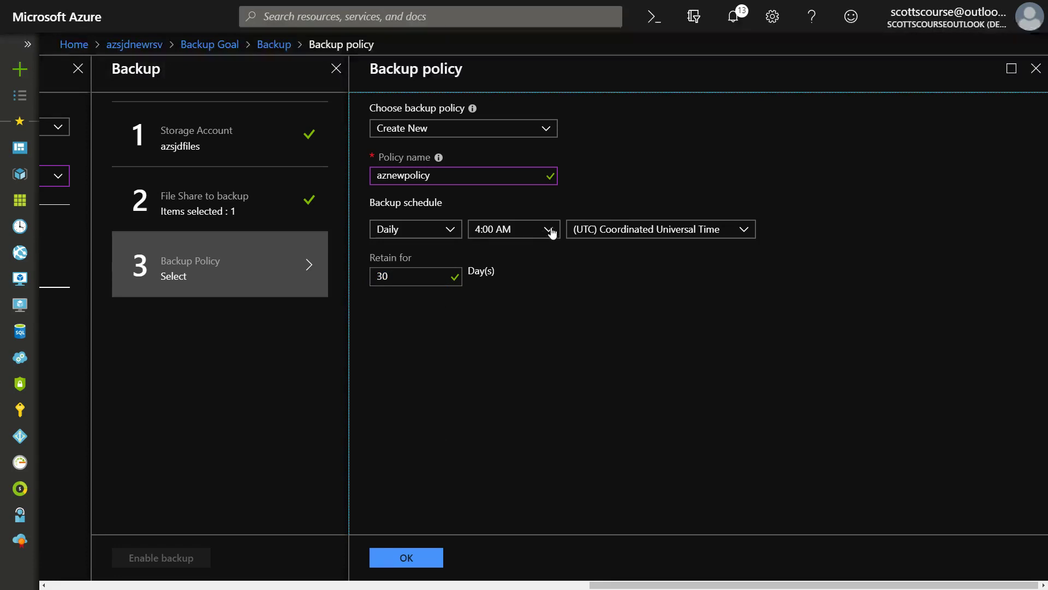
Step: Accept the aznewpolicy backup policy and enable backup for the selected file share
left_click(428, 557)
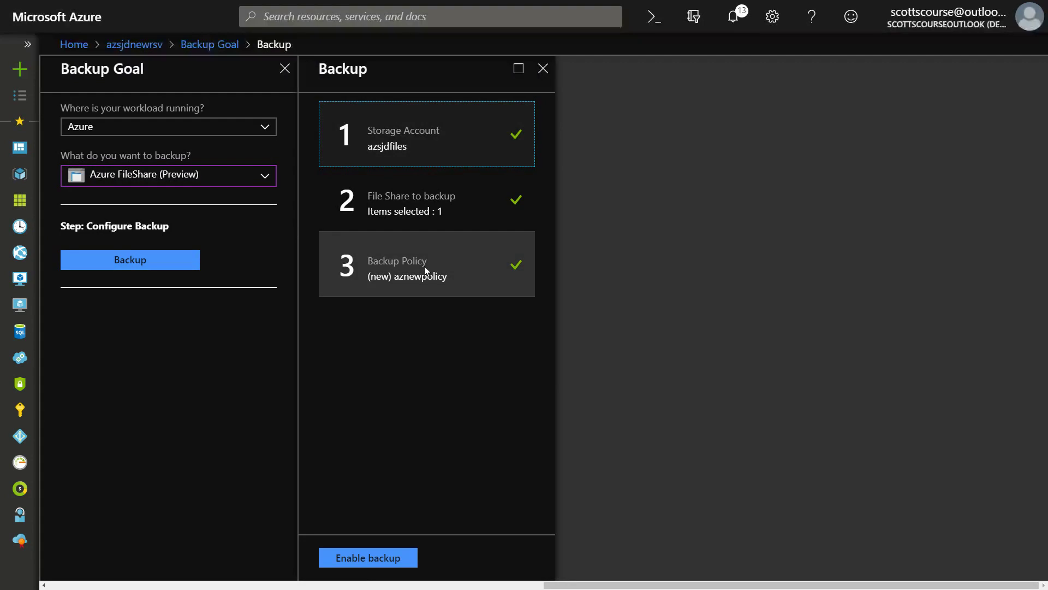
left_click(359, 558)
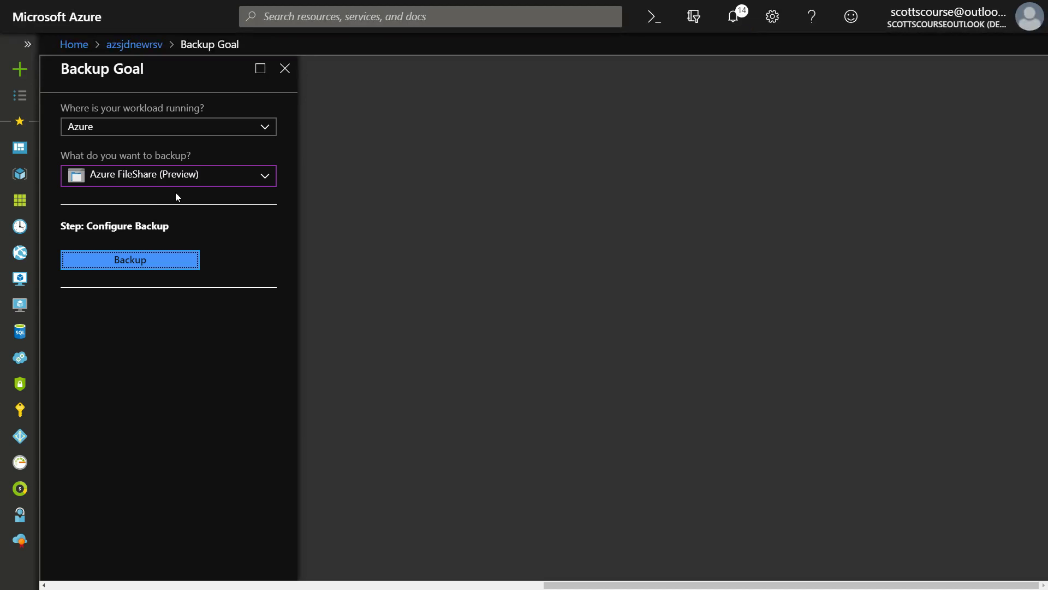
Step: Leave the backup goal setup and check the azsjdnewrsv vault's backup items by management type, refreshing the list
left_click(287, 70)
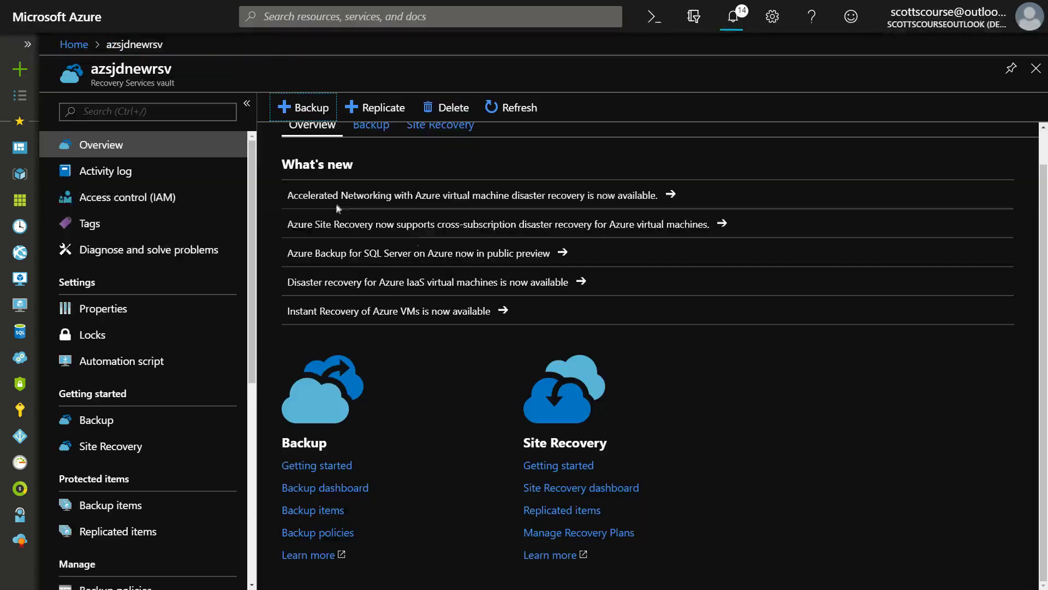
left_click(74, 421)
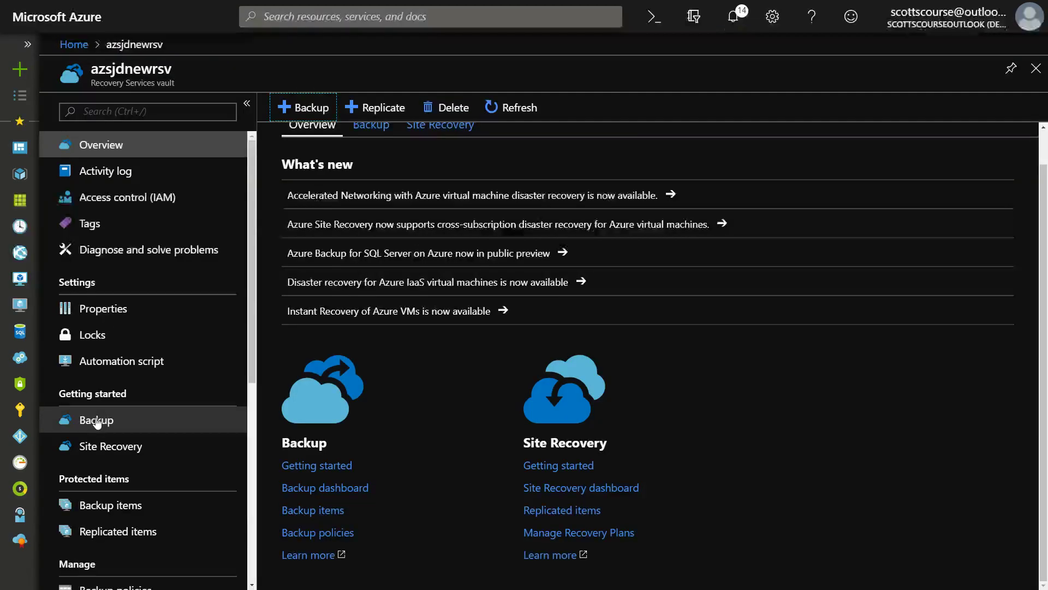
left_click(100, 509)
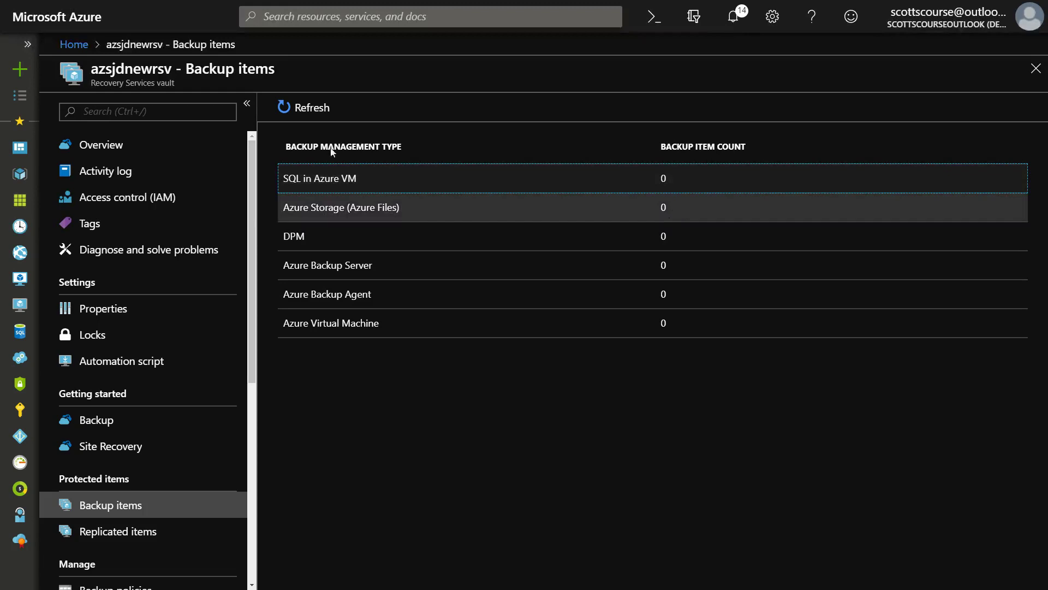
left_click(312, 107)
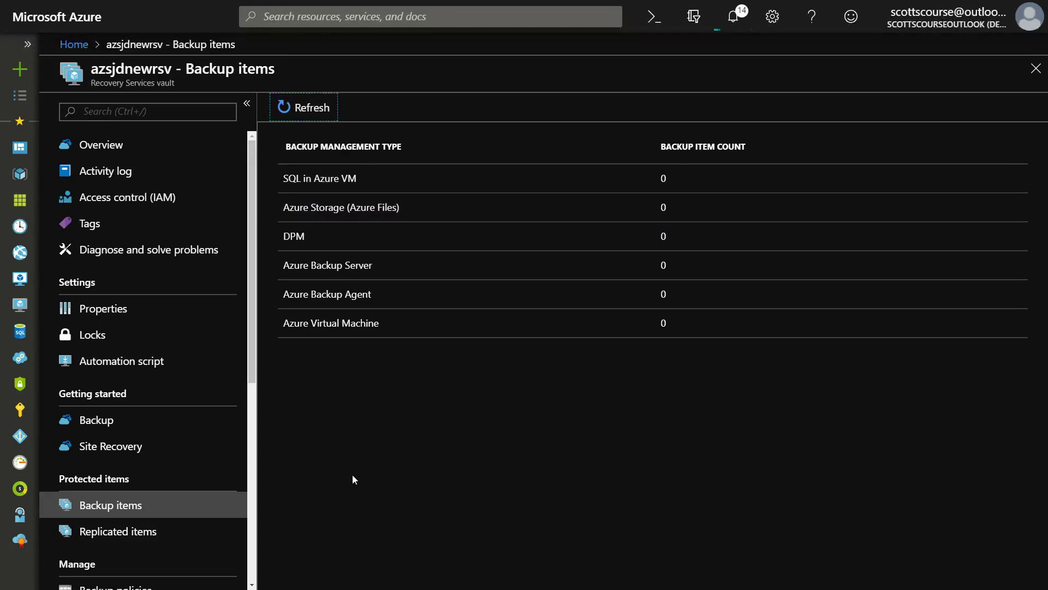
scroll(120, 470, "down", 4)
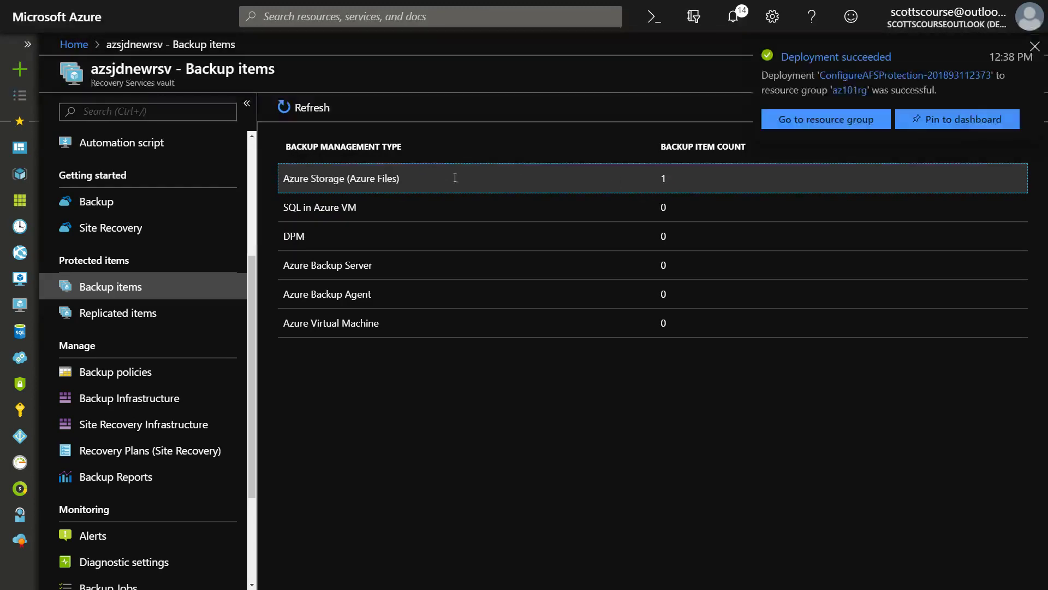
left_click(1036, 47)
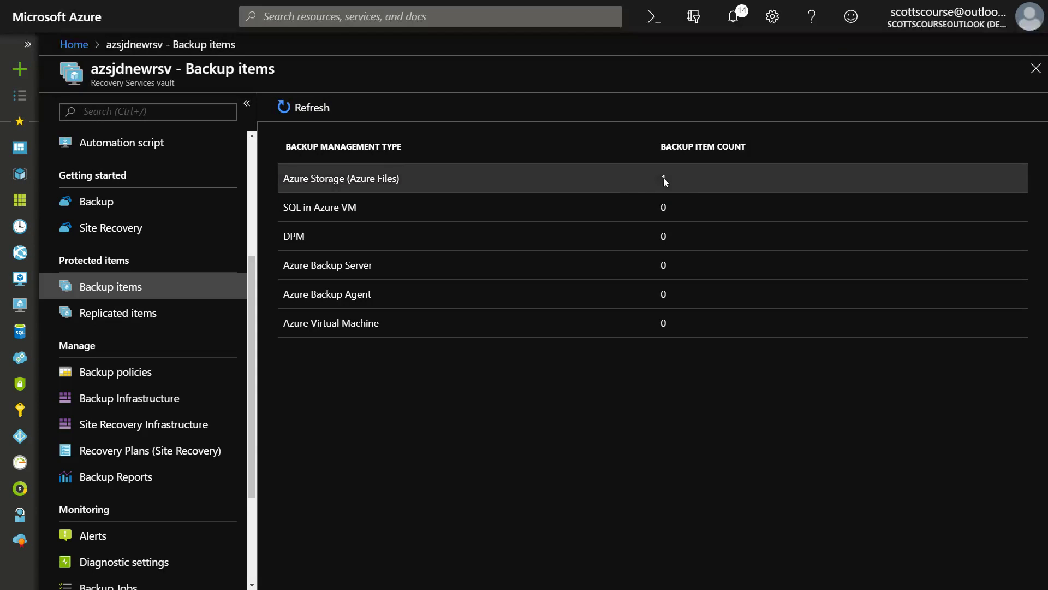
left_click(304, 107)
Step: Check the storage accounts registered in the vault's backup infrastructure, and return to the dashboard
left_click(125, 401)
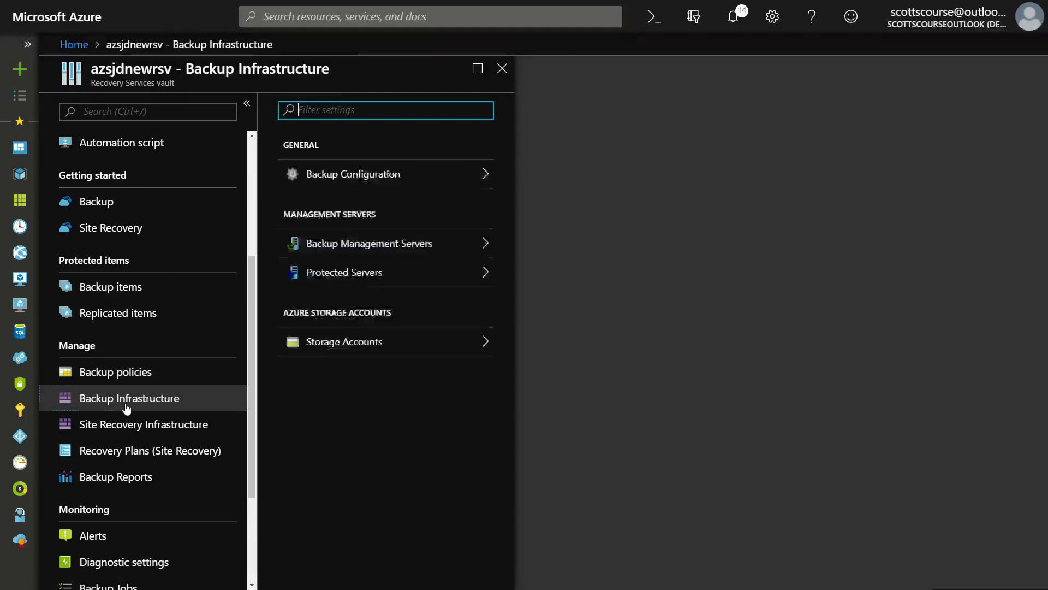
left_click(323, 342)
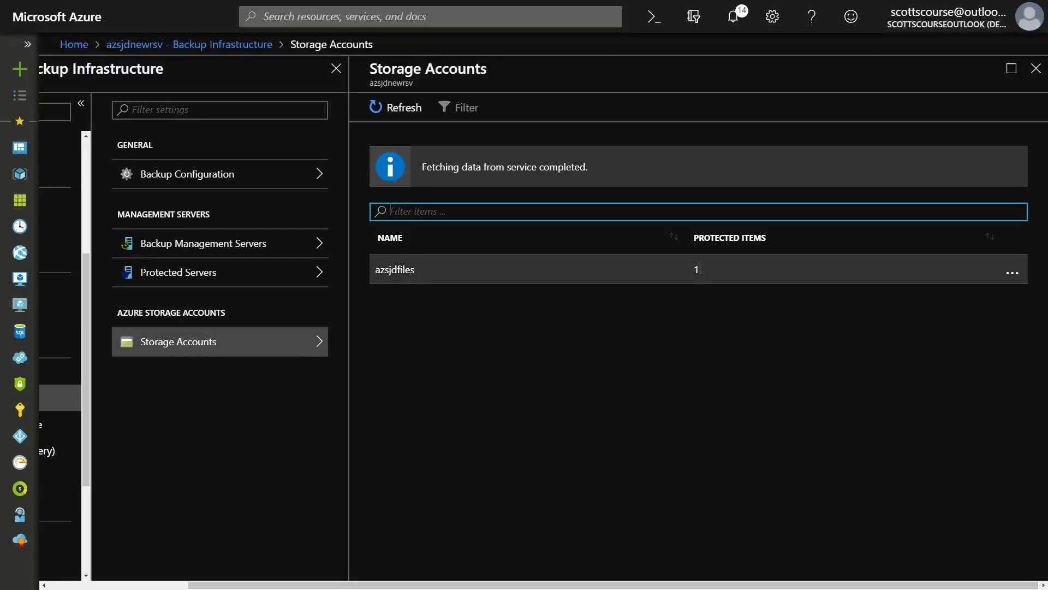
left_click(1036, 68)
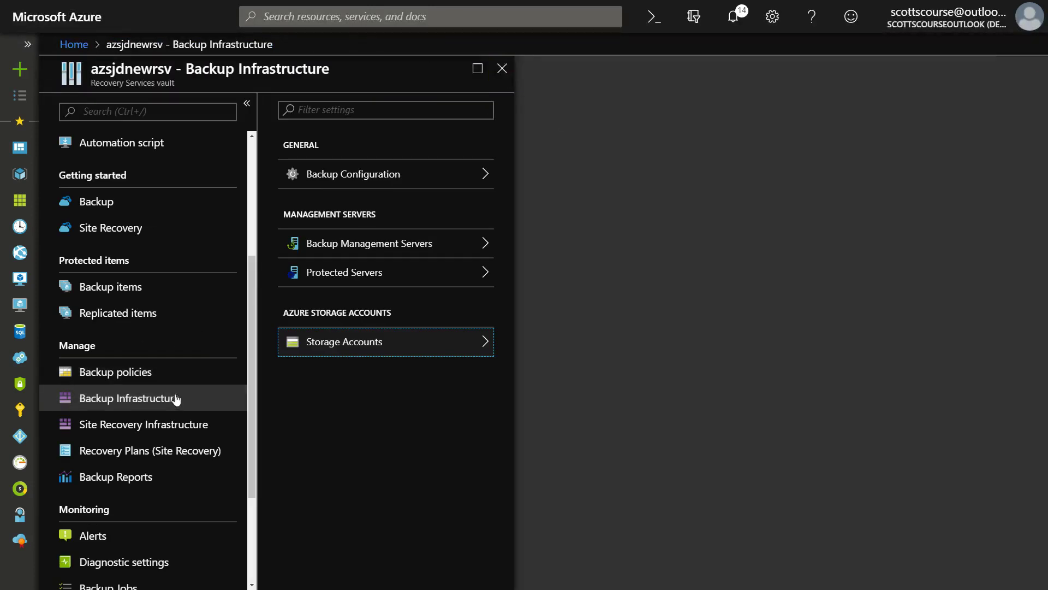
left_click(155, 398)
left_click(502, 69)
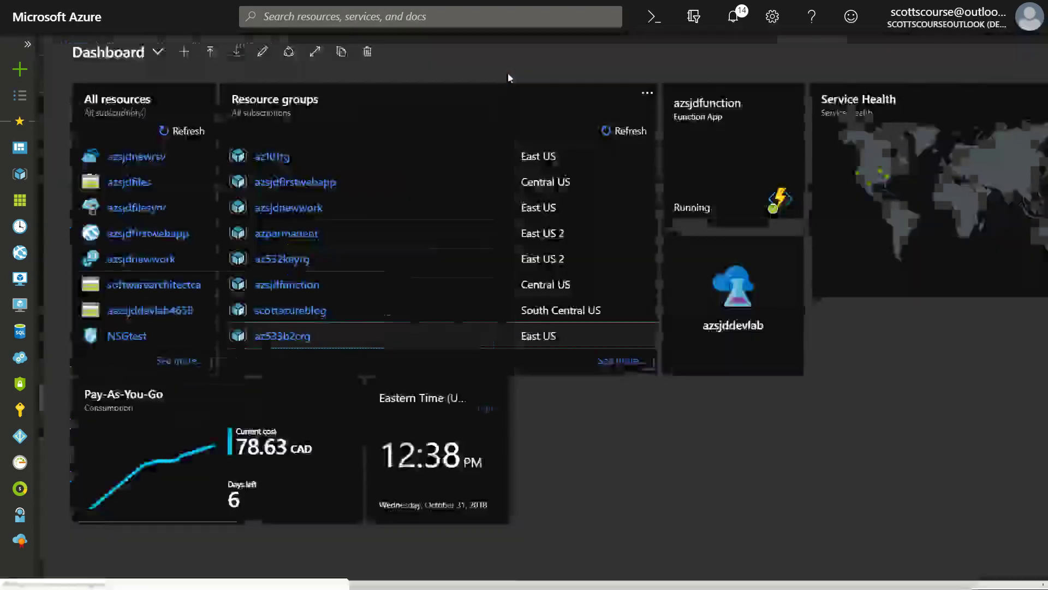